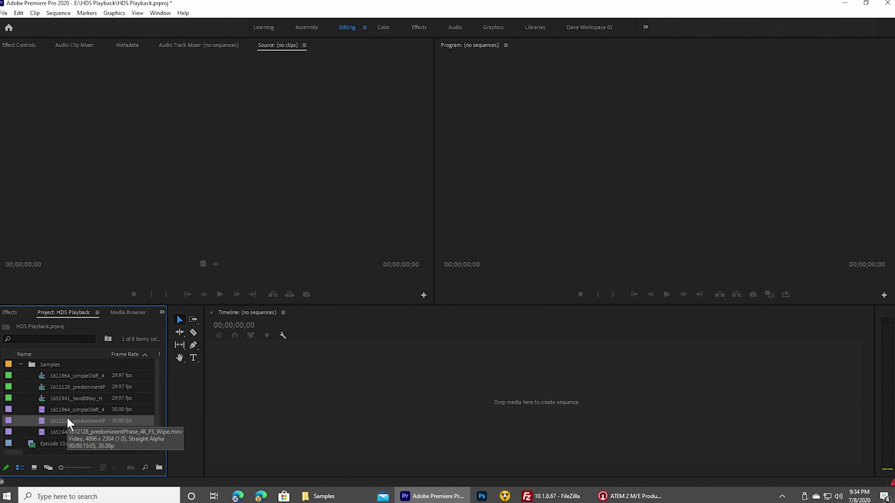
Build a 30 fps, 00:00:15:05 sequence from the wipe clip on V1 and zoom the timeline in
mouse_move(69, 422)
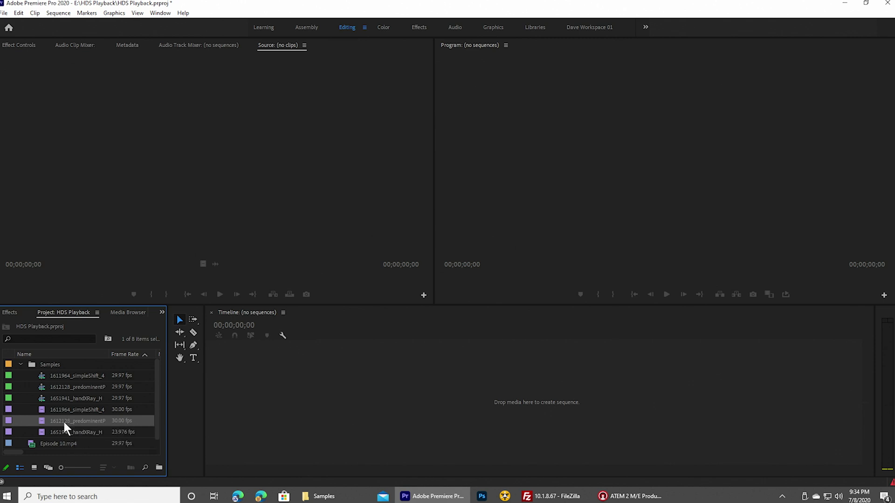
drag(62, 422, 220, 403)
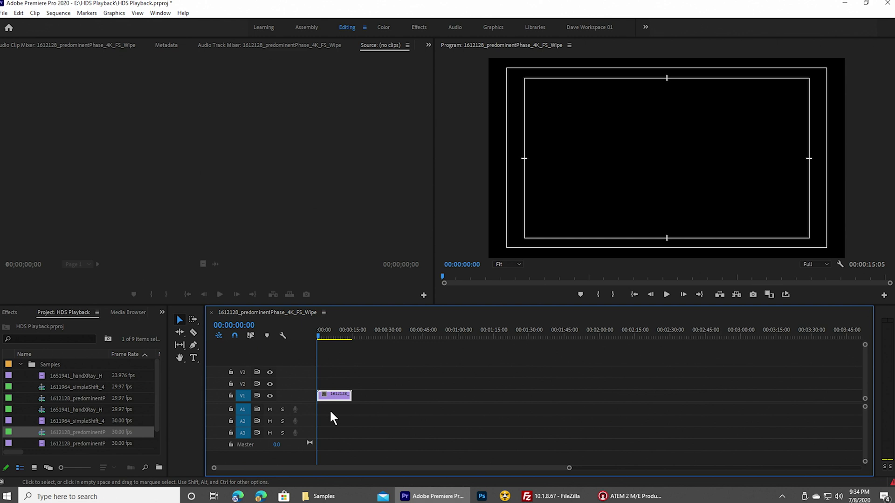
key(equal)
key(equal)
key(equal)
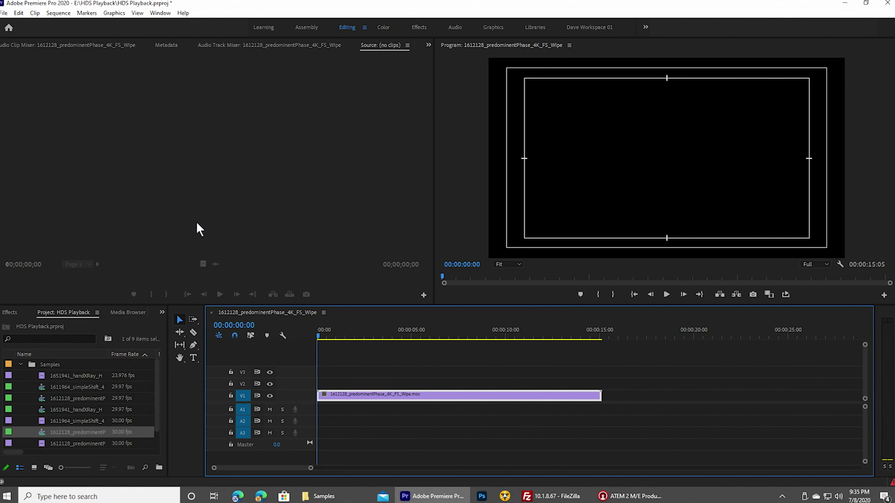
Set the sequence timebase to 29.97 fps and frame size to 1920 x 1080
click(65, 13)
click(73, 24)
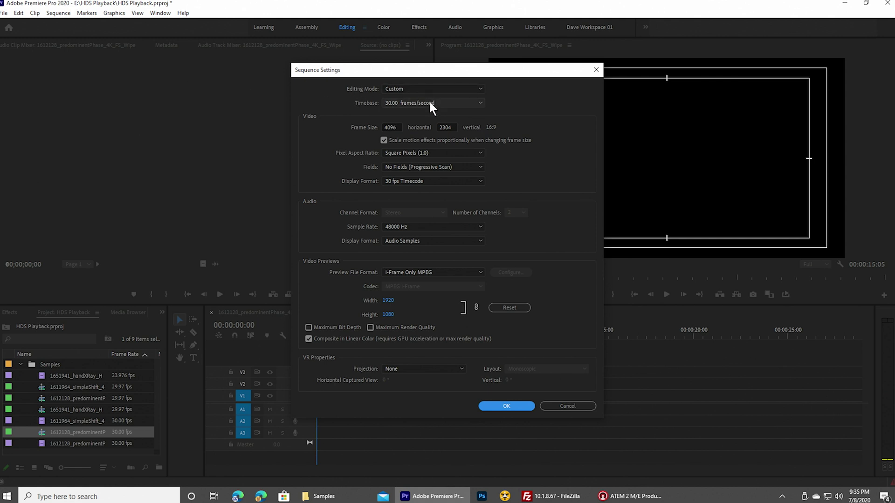
click(429, 103)
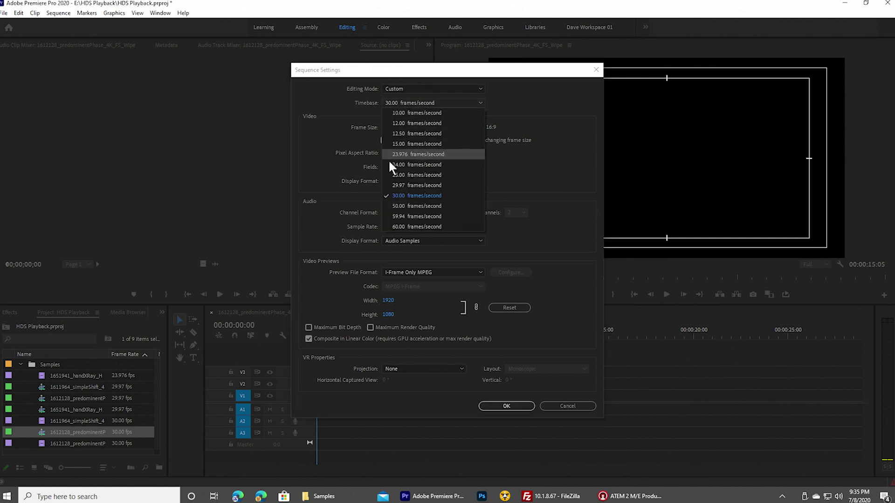
click(399, 185)
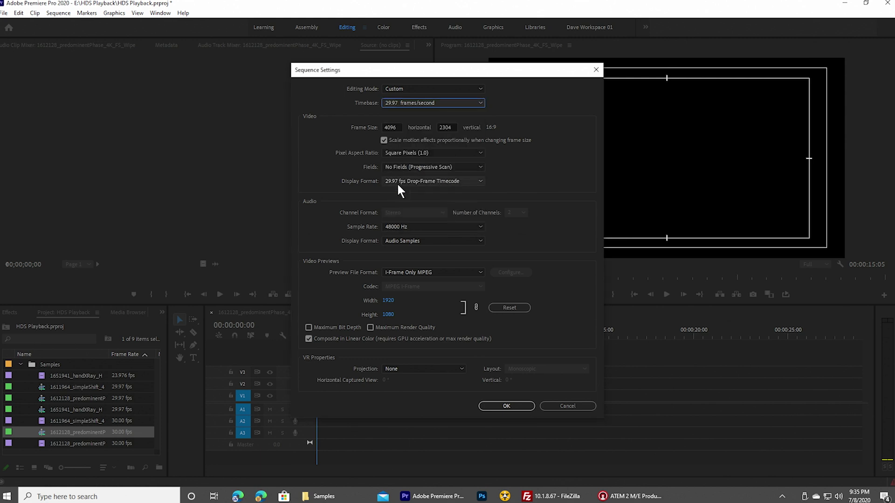
click(400, 127)
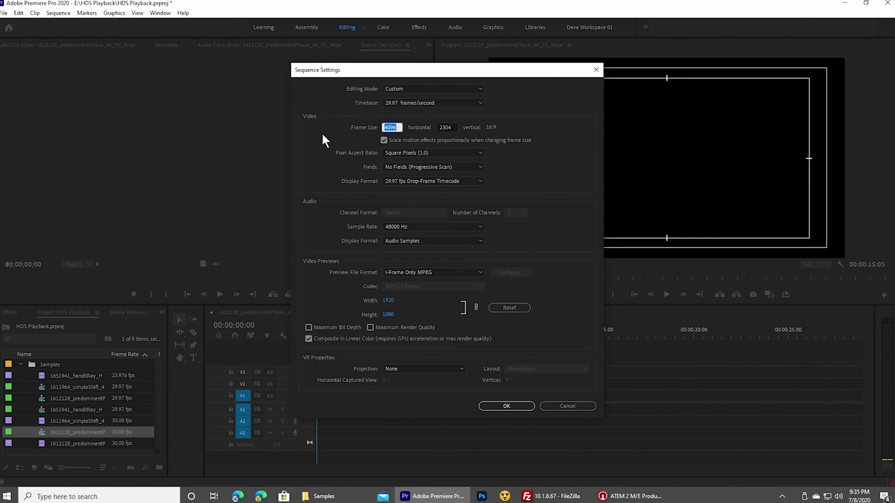
text(1920)
key(Tab)
text(1080)
key(Tab)
click(495, 405)
Apply Scale to Frame Size to the 4K wipe clip on V1, scrubbing to check the fit
drag(346, 332, 471, 338)
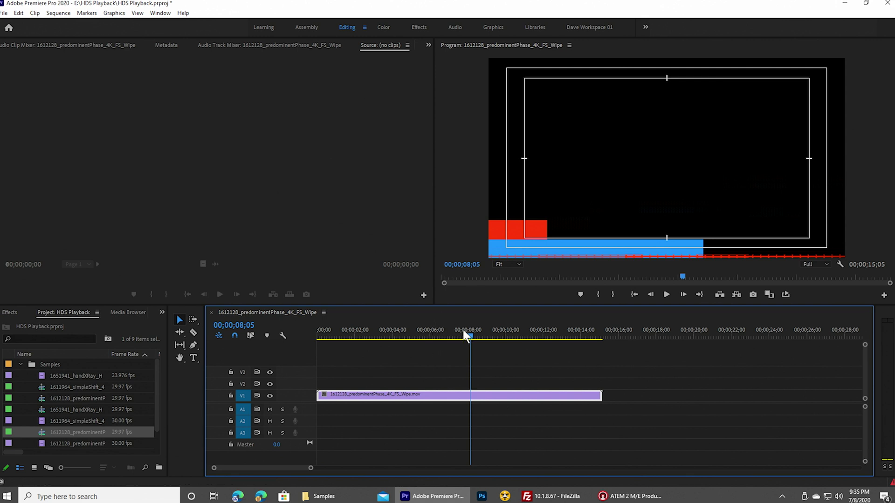
drag(464, 332, 358, 335)
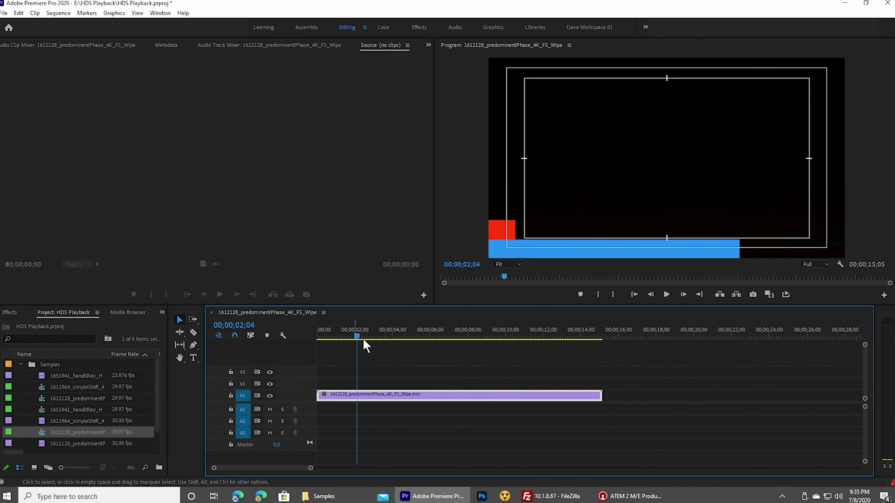
right_click(364, 396)
click(384, 377)
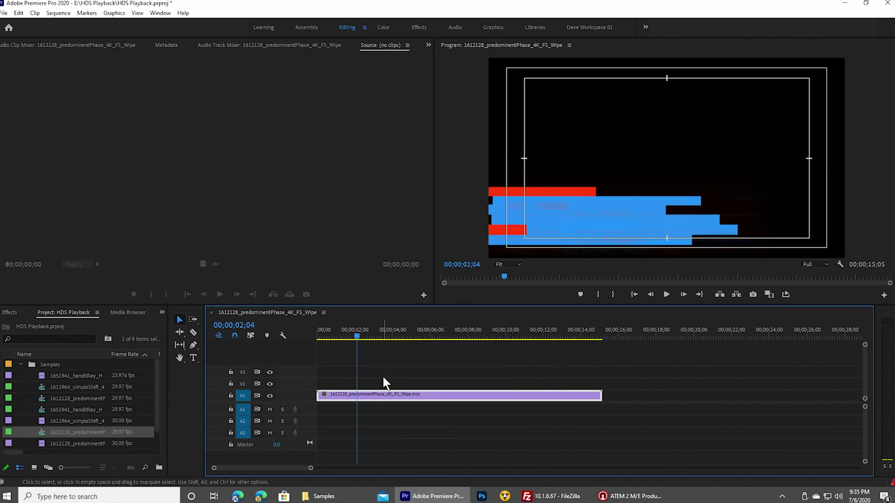
drag(353, 333, 305, 348)
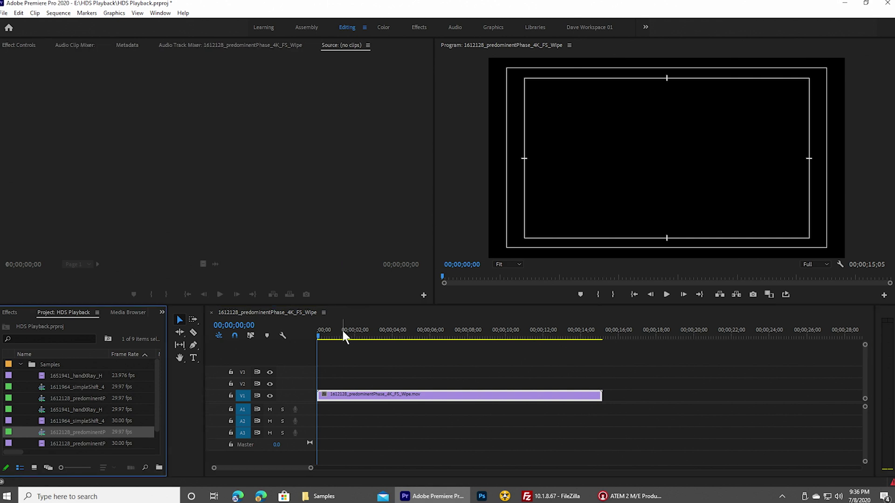
drag(342, 331, 375, 338)
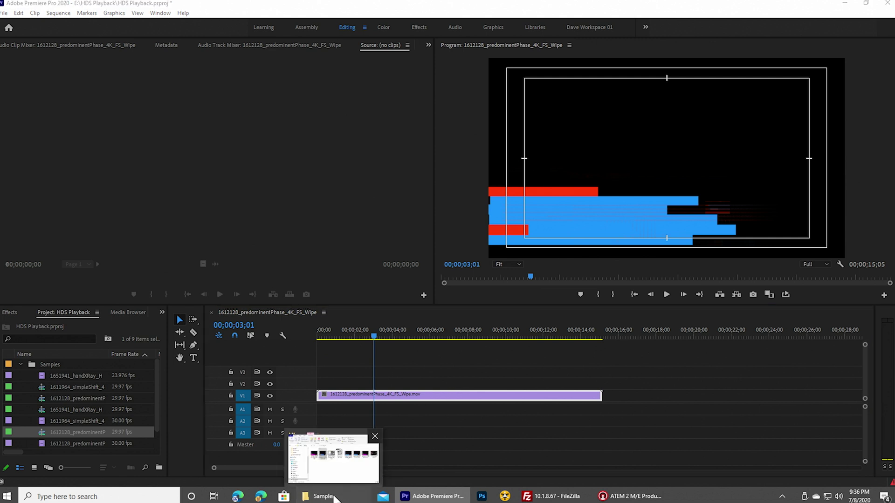
click(335, 498)
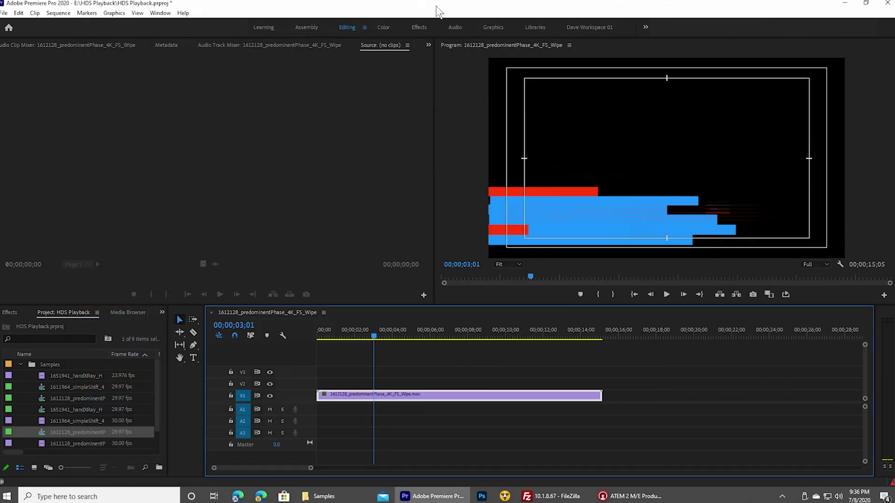
mouse_move(363, 331)
mouse_down()
mouse_move(538, 340)
mouse_move(570, 332)
mouse_move(355, 345)
mouse_up()
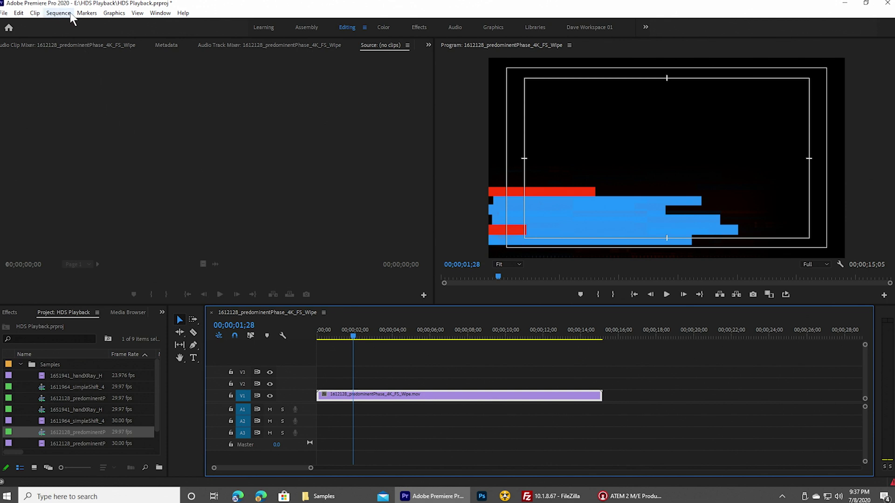
Open Export Media and choose QuickTime with the Apple ProRes 4444 with alpha preset
click(5, 14)
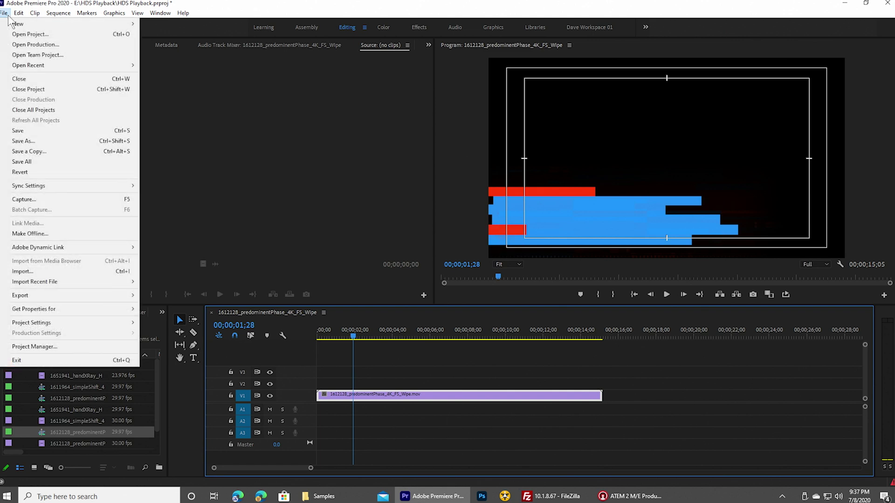
mouse_move(82, 294)
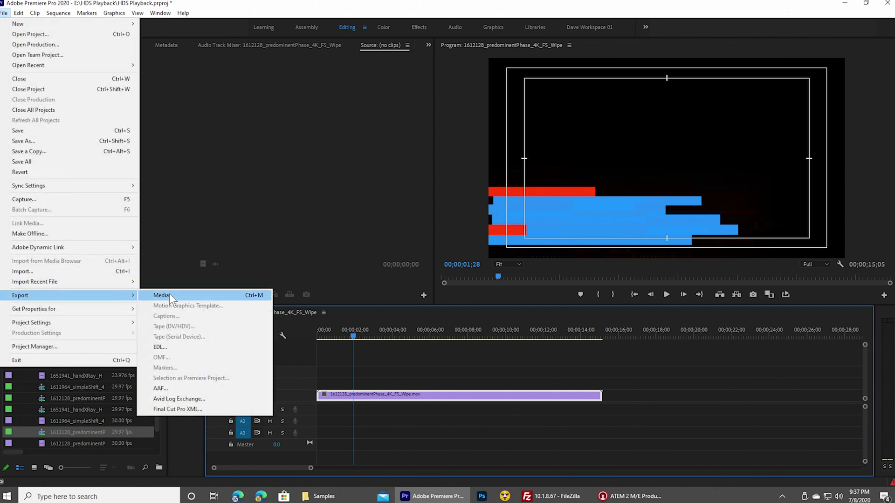
click(169, 294)
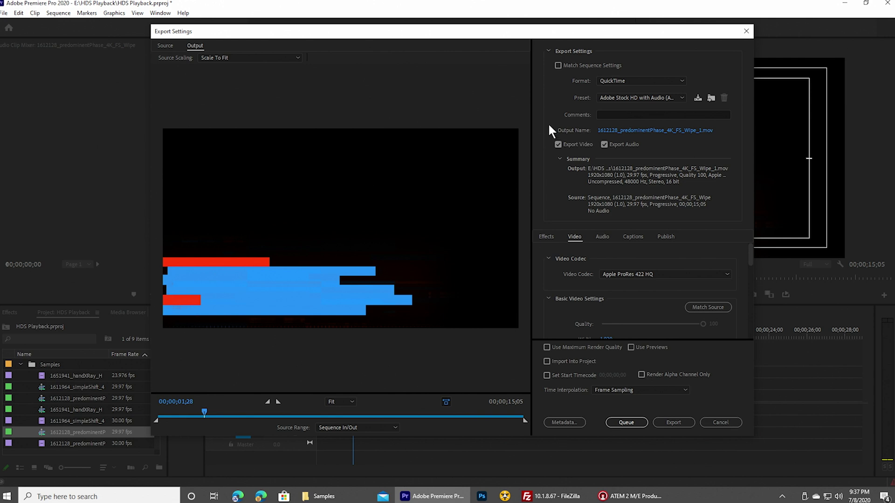
click(624, 79)
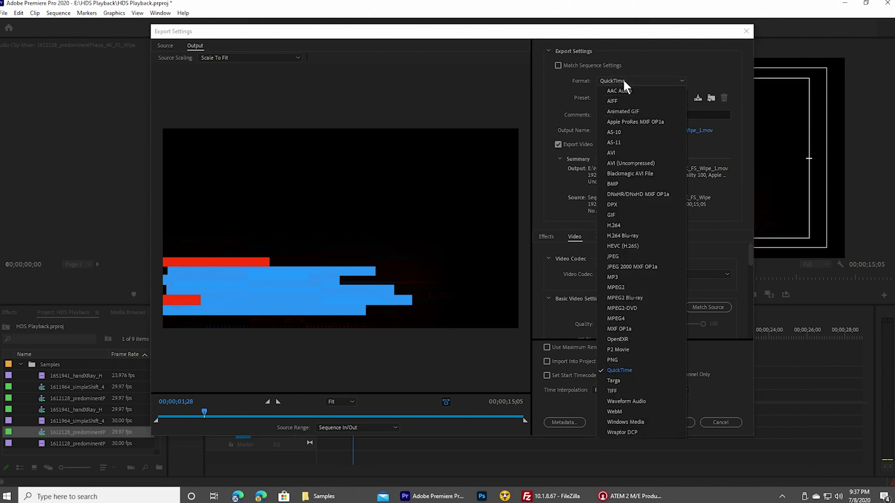
click(626, 369)
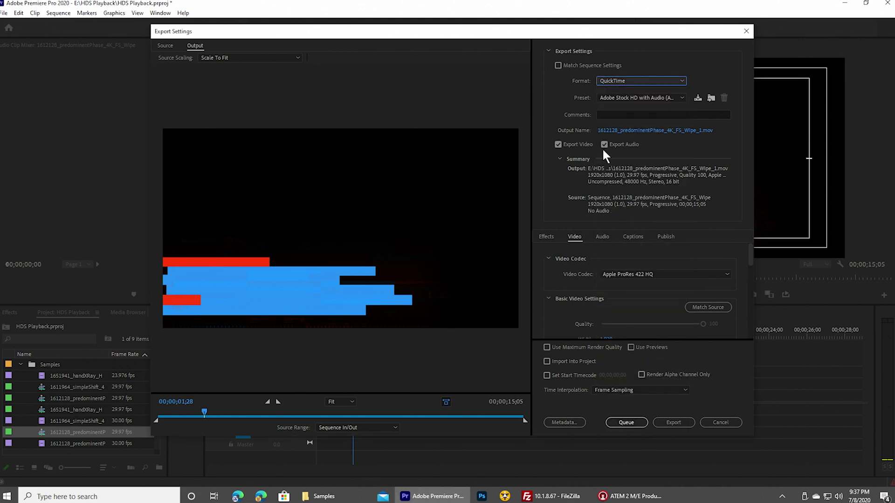
click(628, 97)
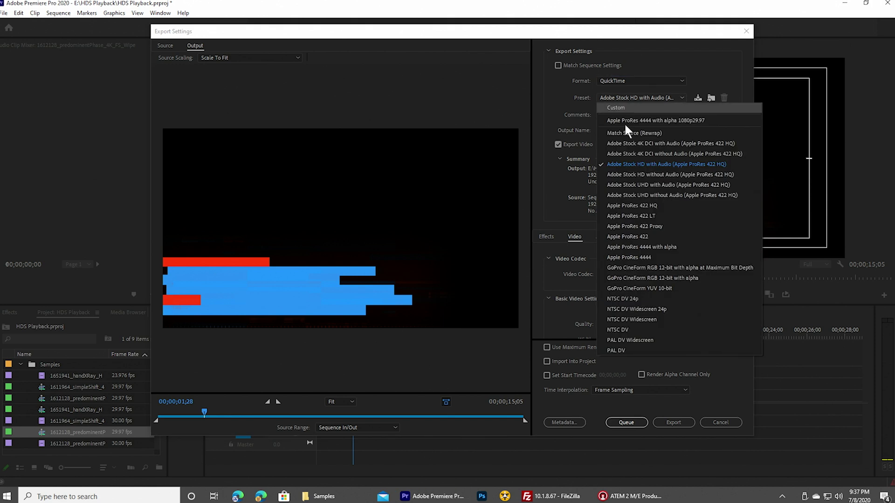
click(658, 247)
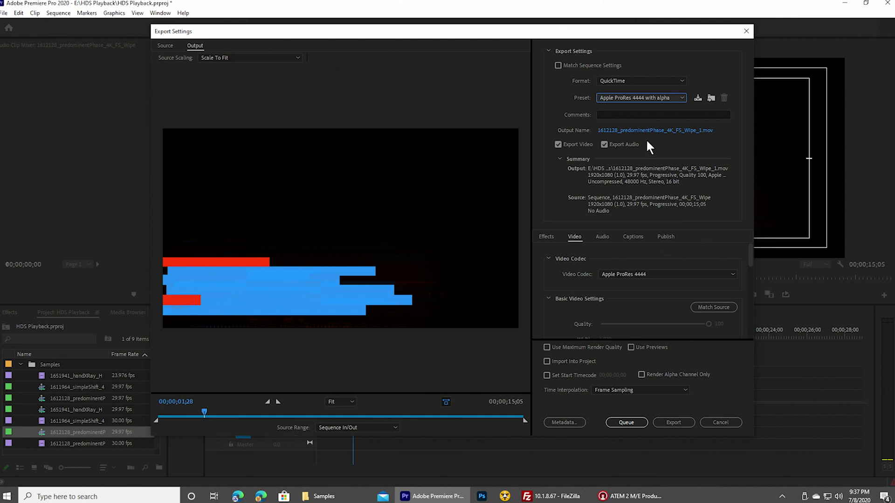
Name the export output file lowerthird_with_transparency.mov in the Samples folder
click(629, 131)
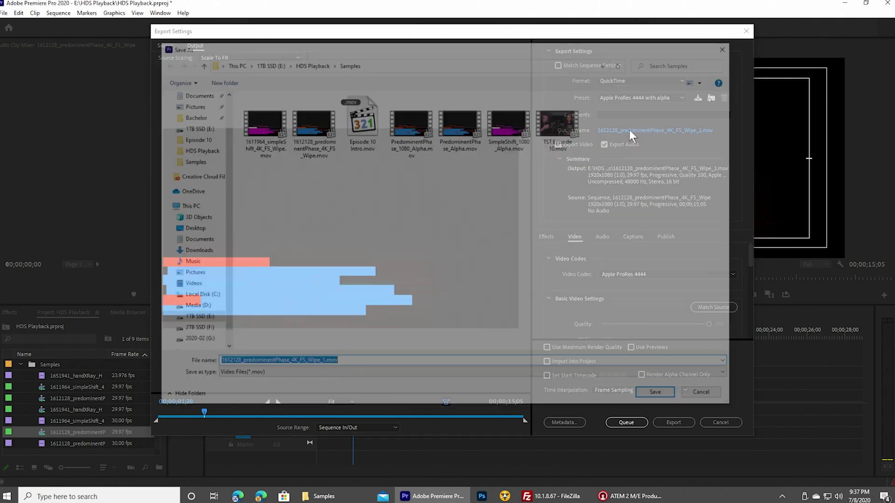
text(lo)
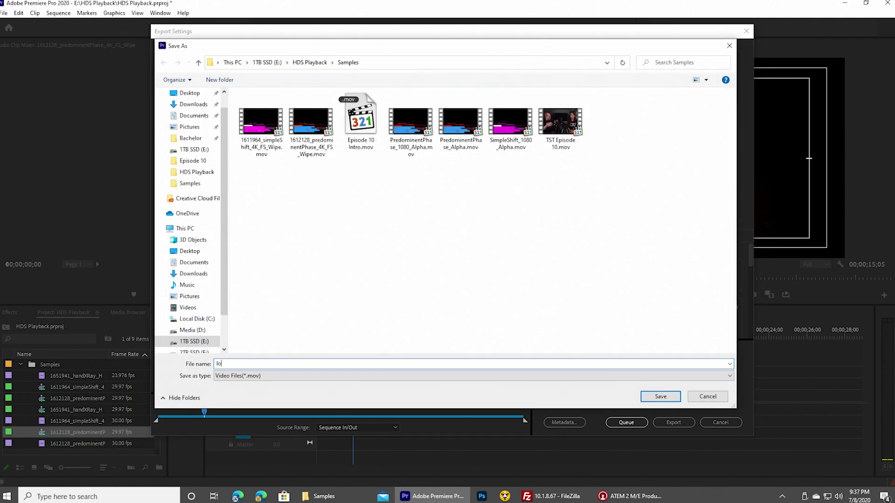
text(werthird_with_transpre)
key(BackSpace)
key(BackSpace)
key(Return)
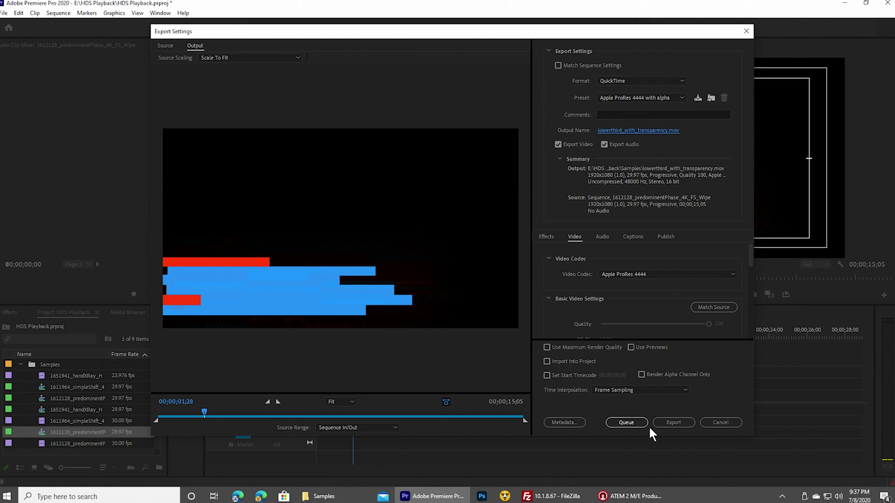
Export the ProRes 4444 lower-third clip, then switch to ATEM Software Control
click(671, 425)
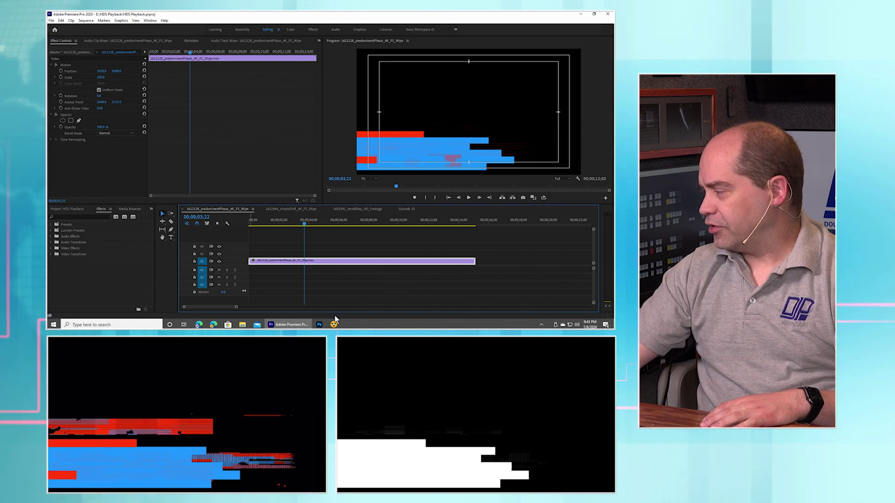
key(super)
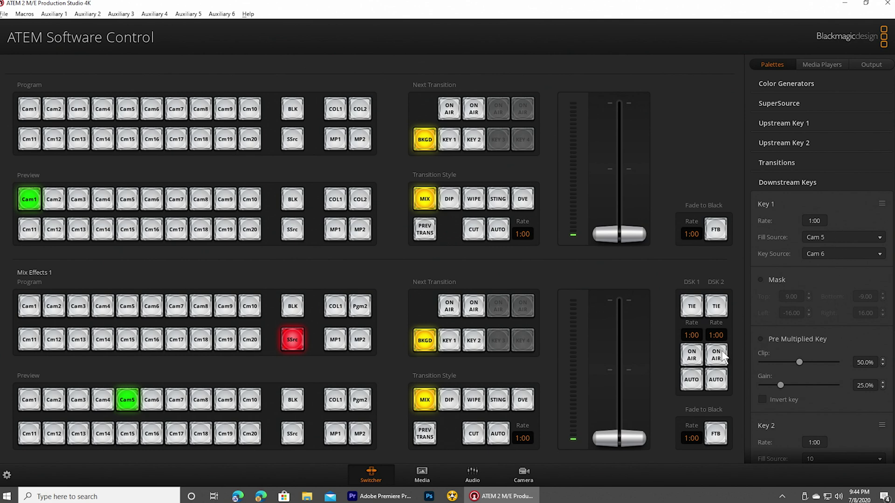
click(691, 380)
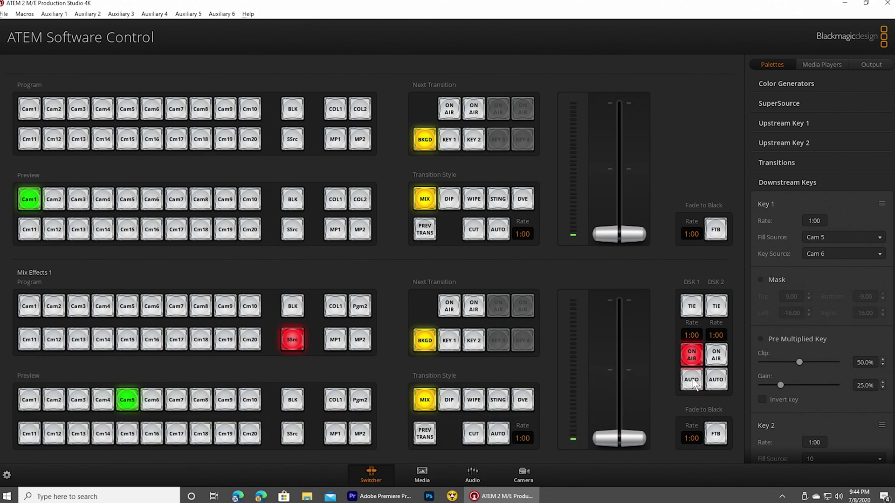
click(692, 378)
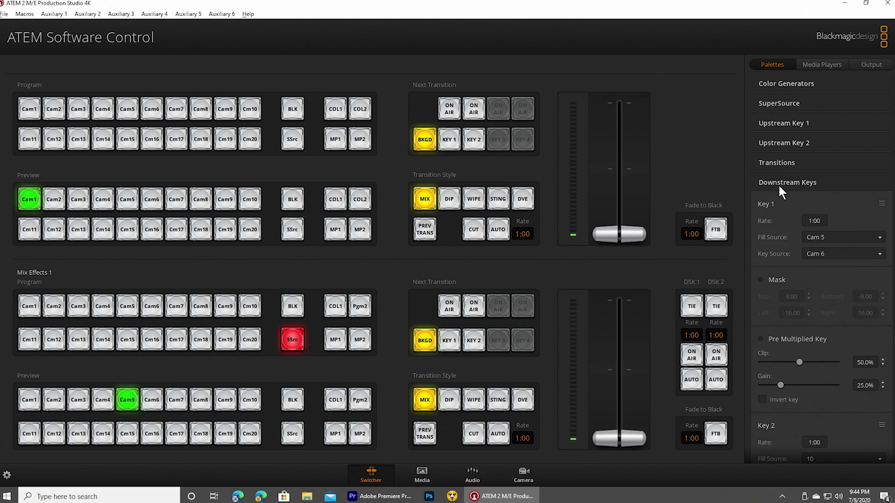
click(875, 233)
click(825, 219)
click(830, 253)
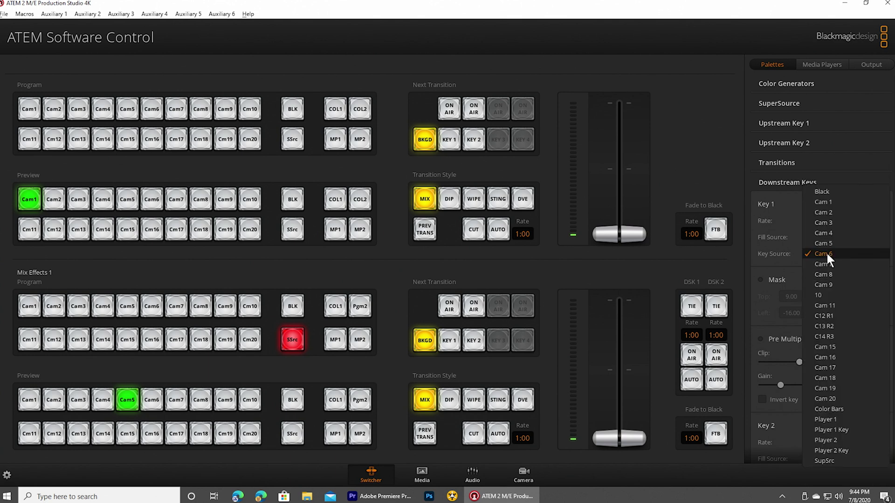
click(826, 253)
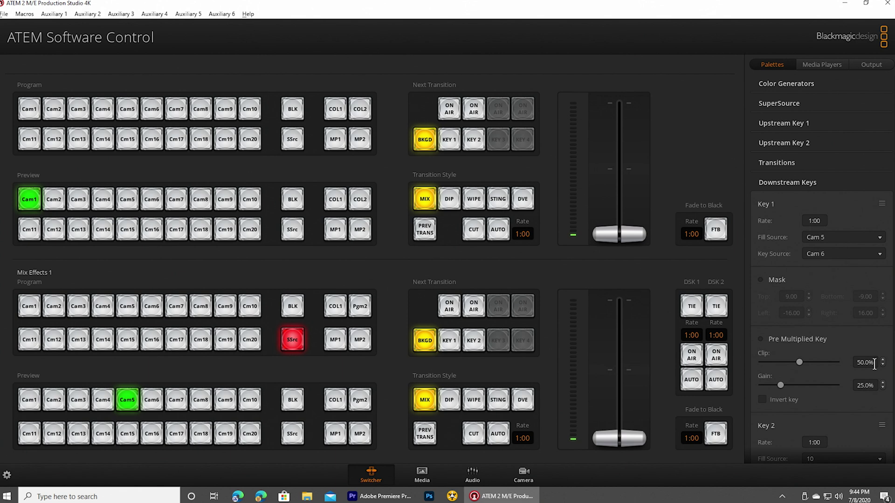
click(873, 363)
click(872, 385)
click(692, 355)
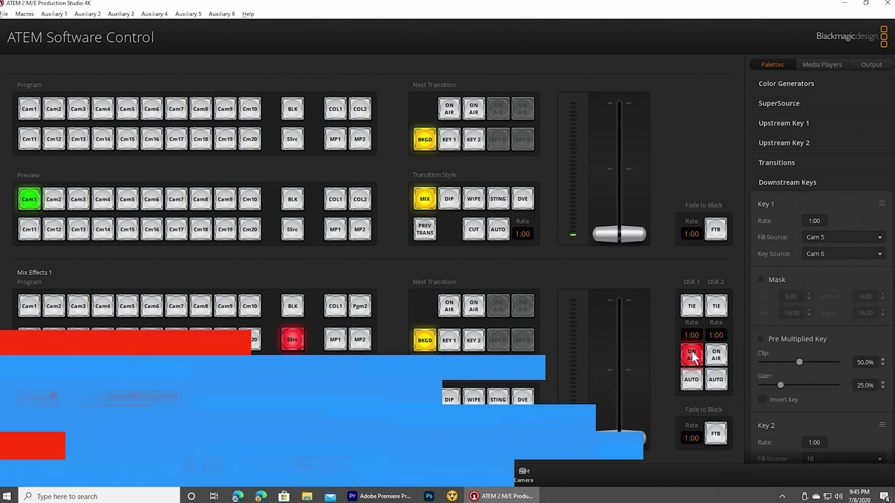
click(693, 355)
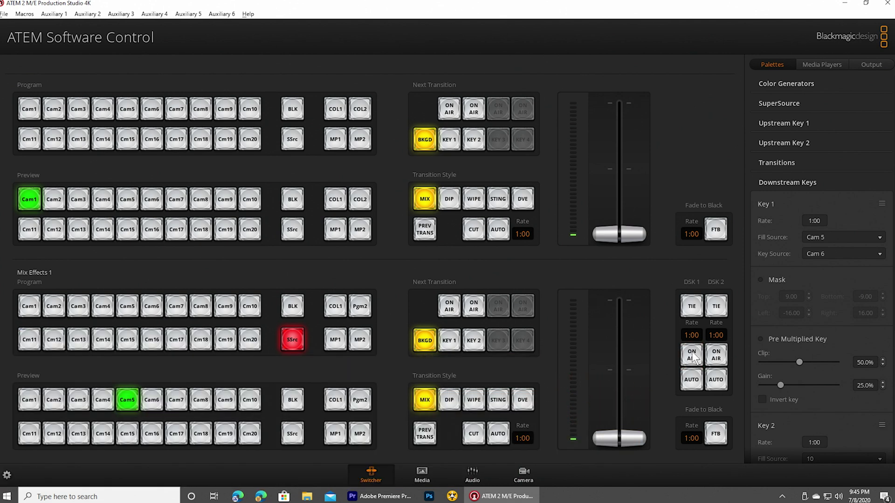